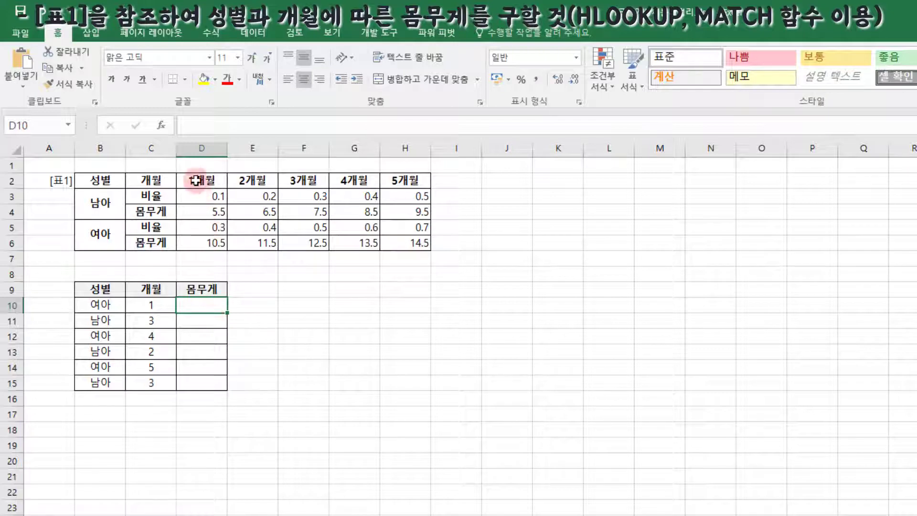
mouse_move(189, 179)
left_mouse_down()
mouse_move(396, 225)
mouse_move(400, 253)
left_mouse_up()
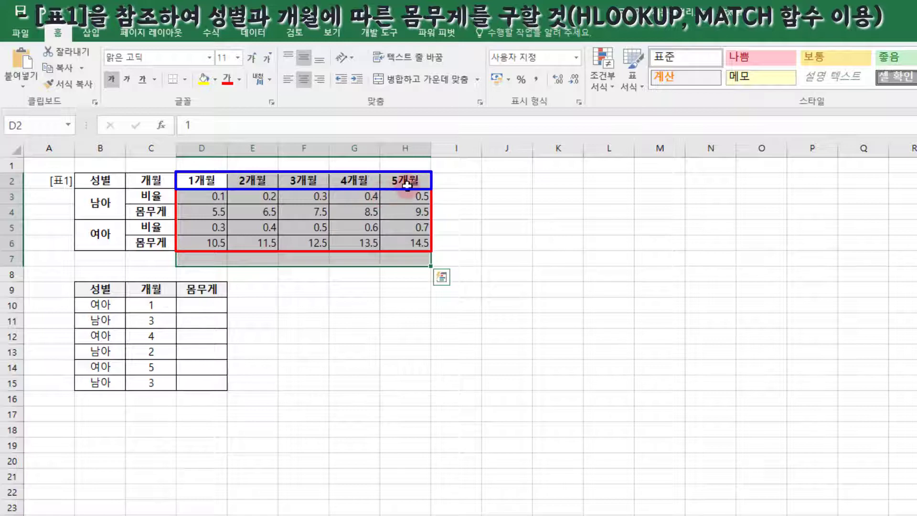
left_click(213, 304)
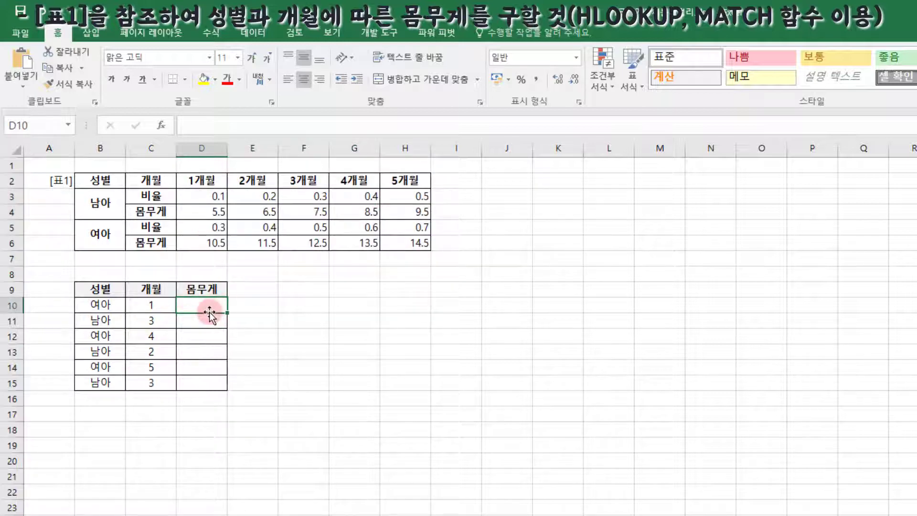
left_click(100, 231)
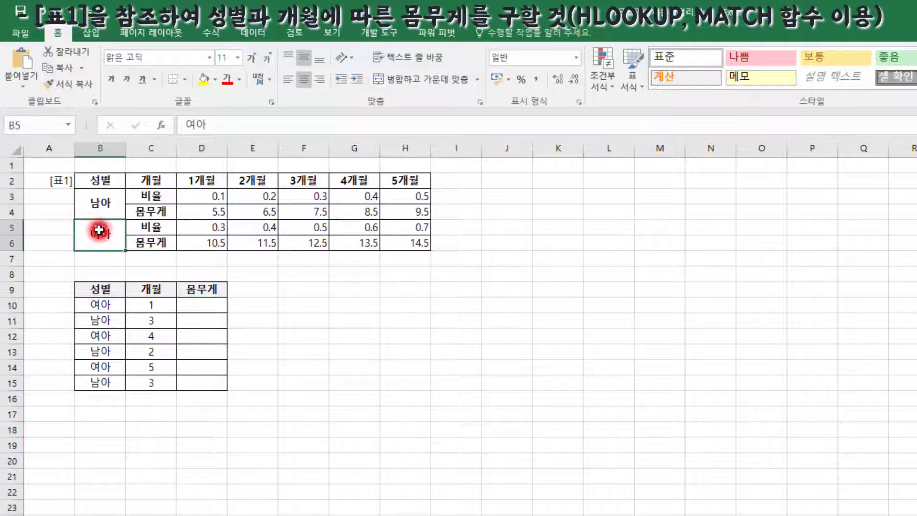
left_click(205, 243)
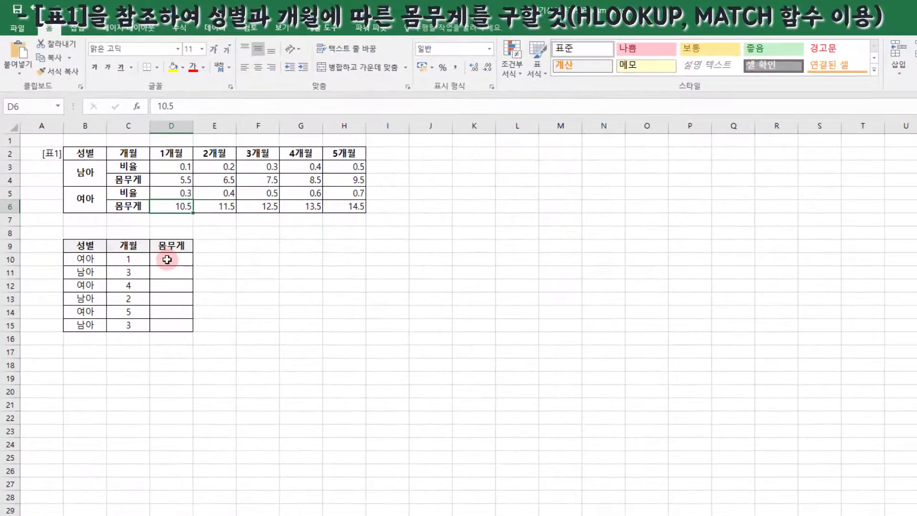
Insert an HLOOKUP function in D10 with lookup value C10 and table array D2:H6.
left_click(167, 259)
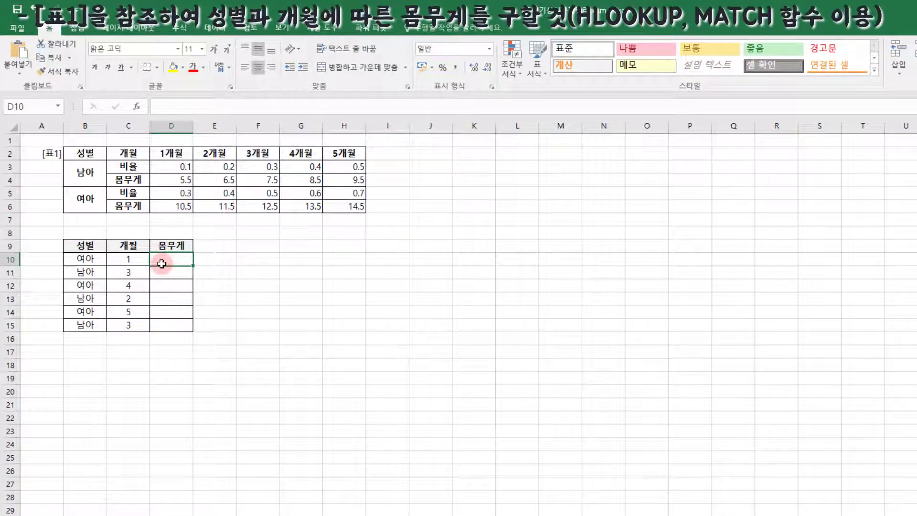
left_click(137, 106)
double_click(296, 316)
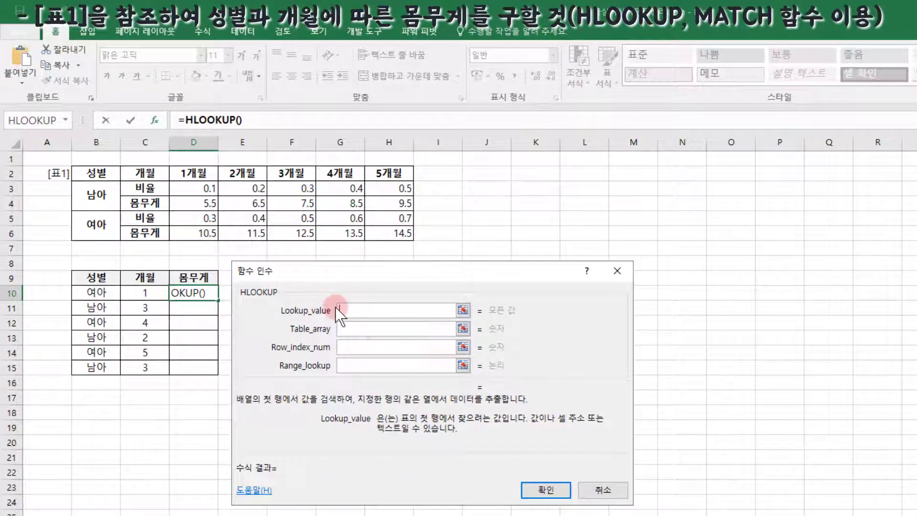
left_click(359, 328)
left_click_drag(193, 174, 396, 237)
left_click(366, 311)
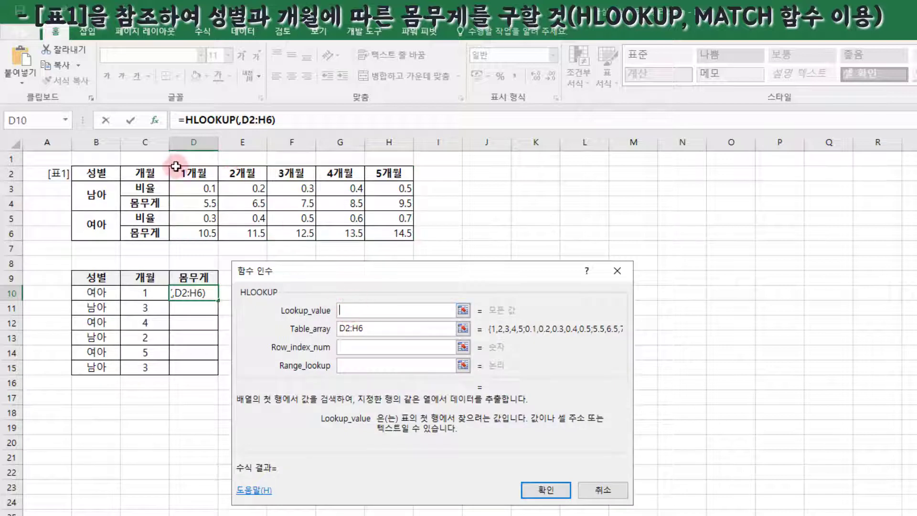
left_click(146, 294)
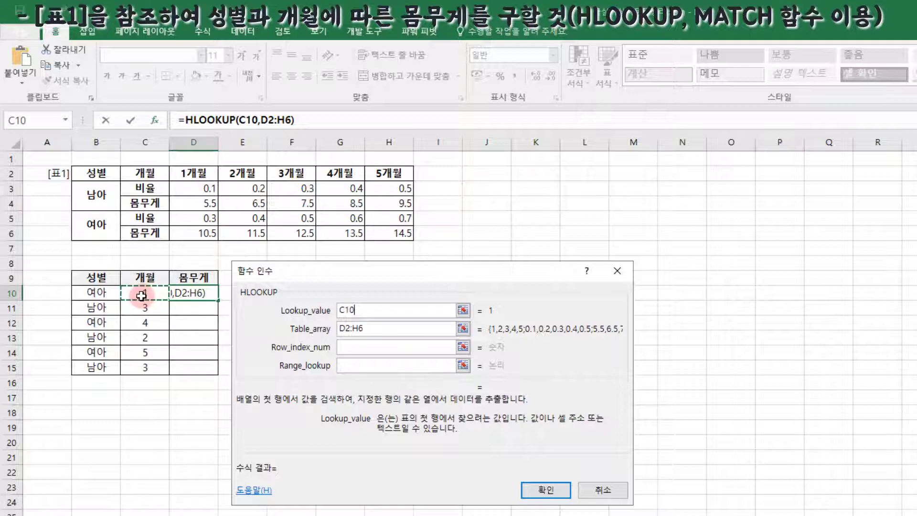
Nest a MATCH function as the HLOOKUP row index and set its lookup value to B10.
left_click(354, 347)
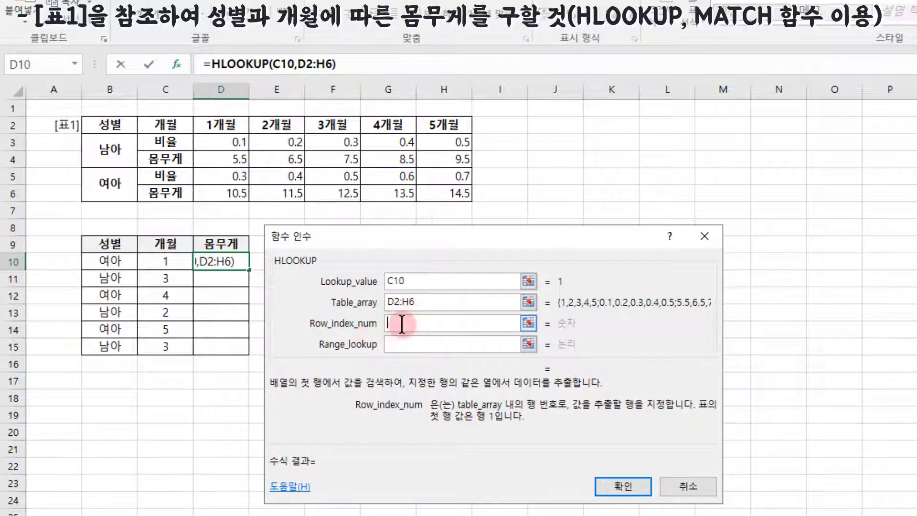
type("match")
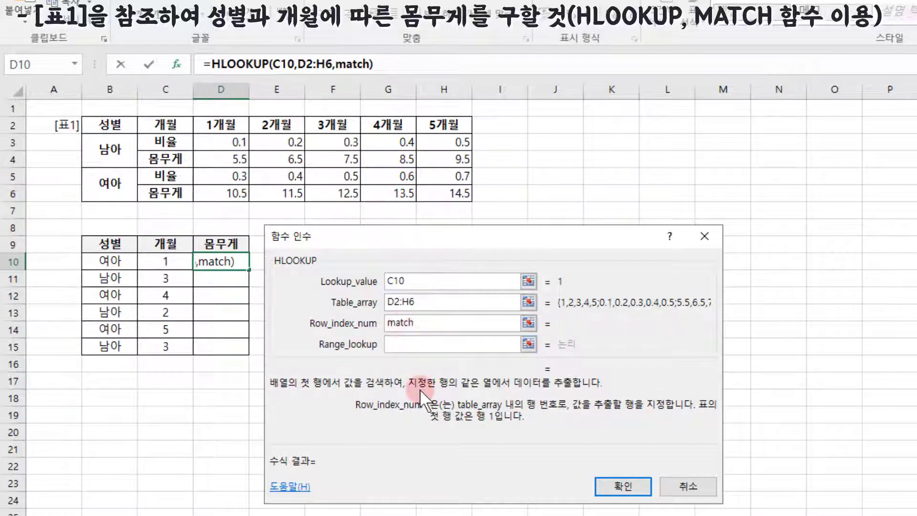
type("()")
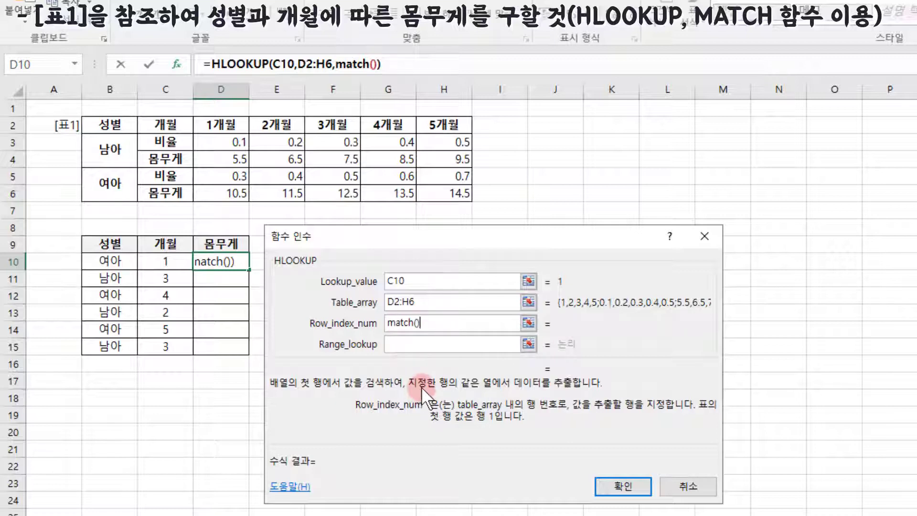
left_click(374, 64)
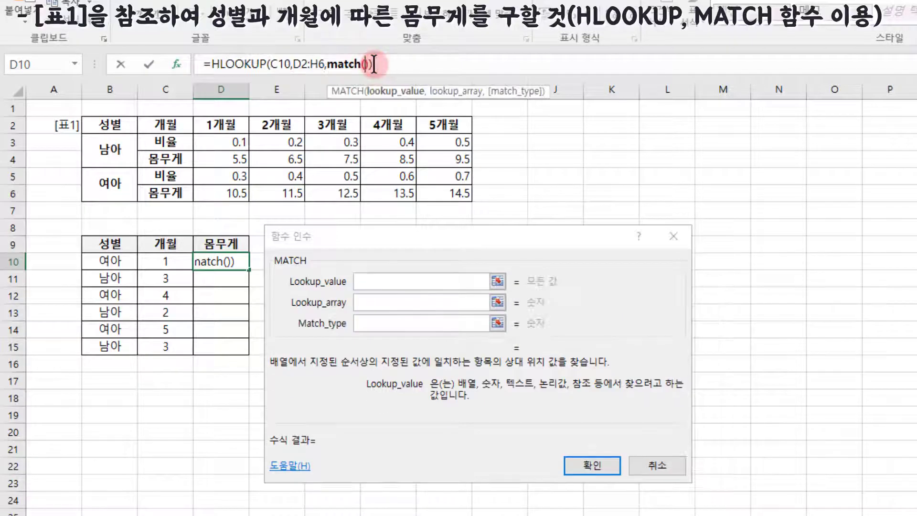
left_click(375, 278)
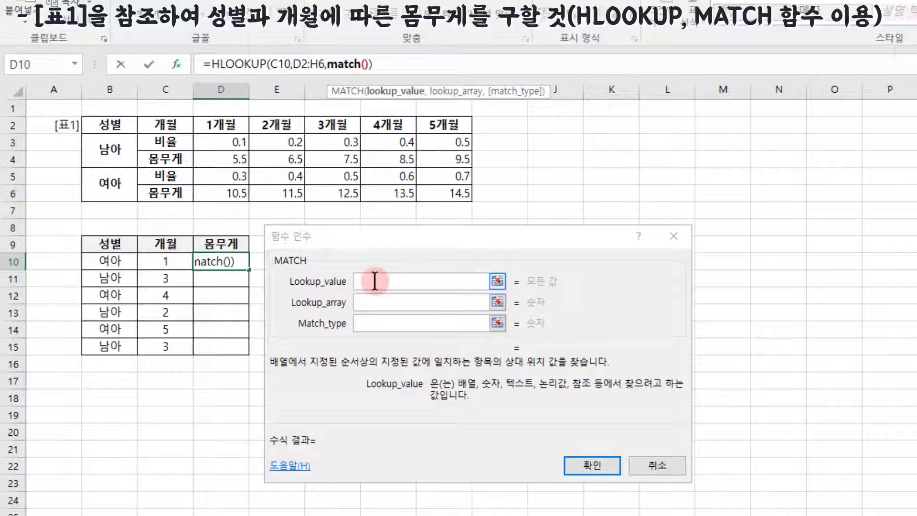
left_click(375, 280)
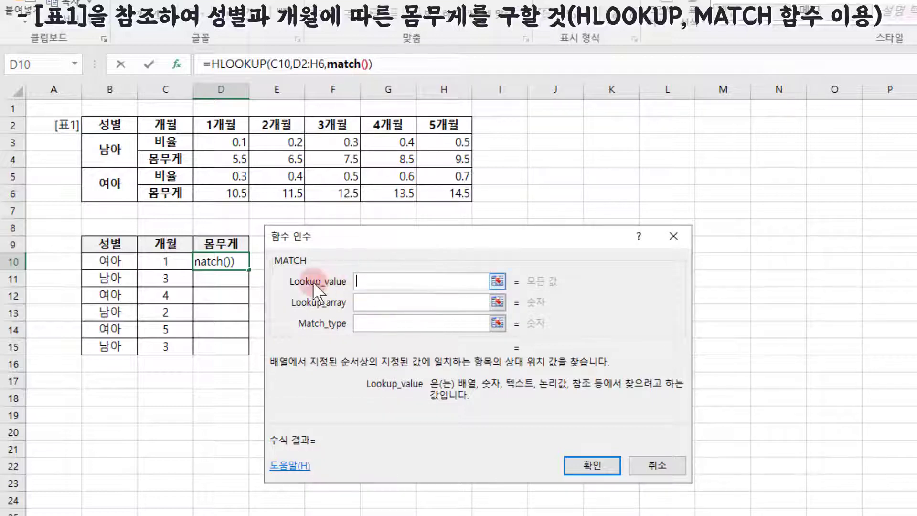
left_click(108, 263)
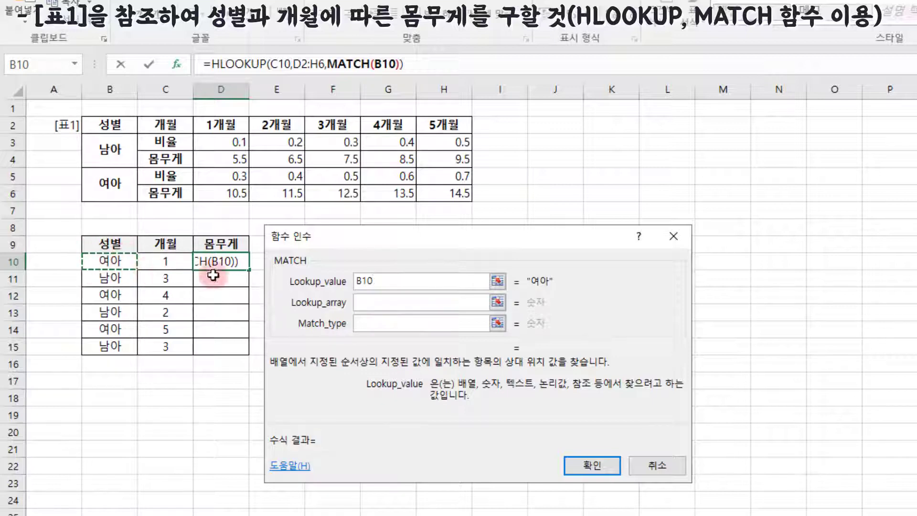
Set the MATCH lookup array to B3:B6 and the match type to 0.
left_click(358, 303)
left_click(108, 142)
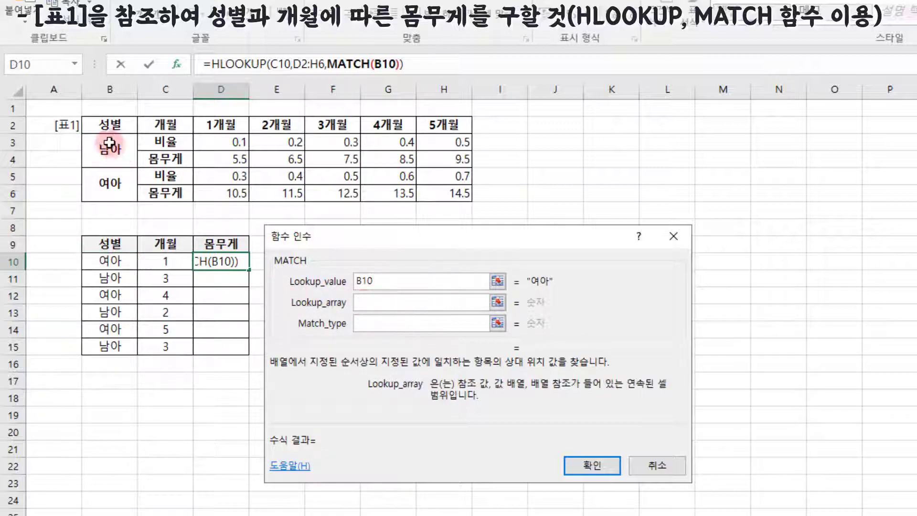
left_click_drag(108, 141, 112, 181)
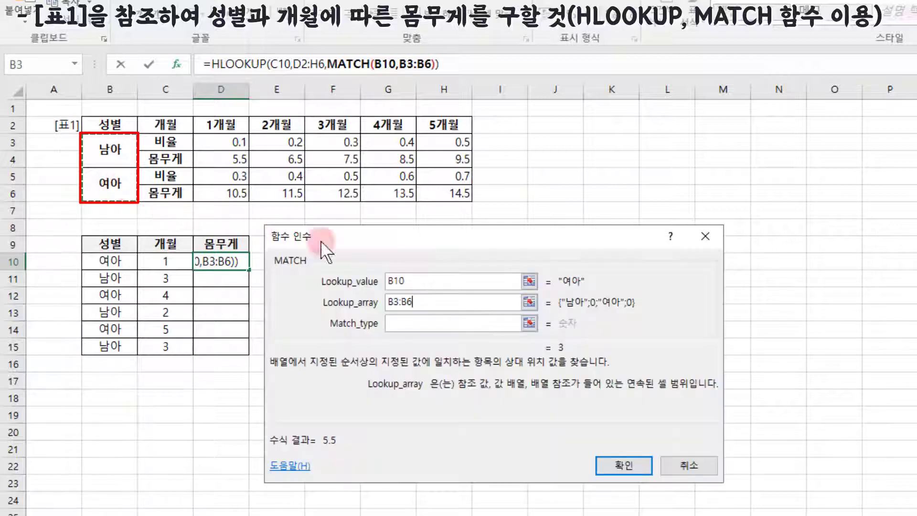
left_click(370, 323)
left_click(355, 306)
left_click(402, 323)
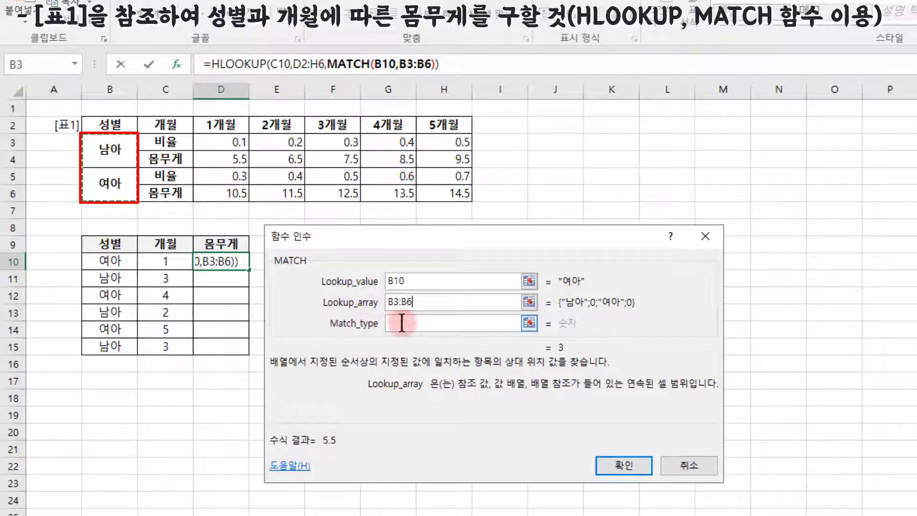
type("0")
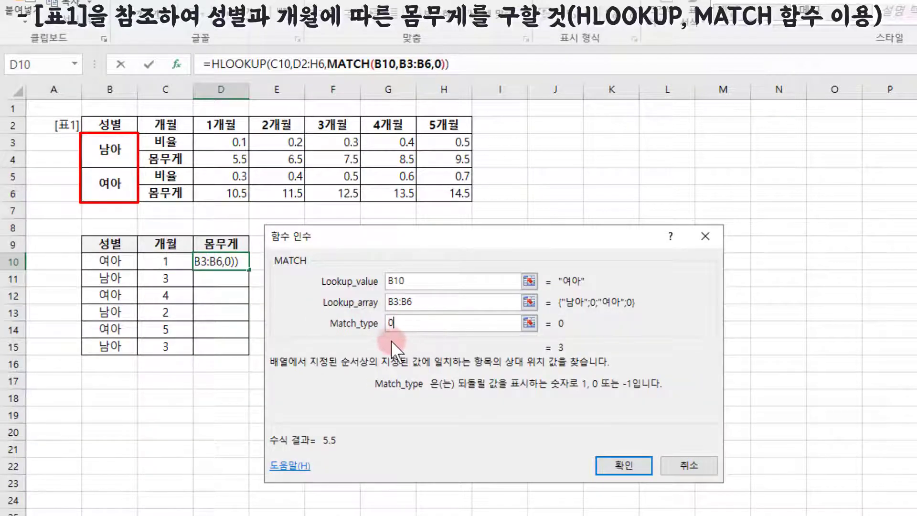
left_click(414, 331)
left_click(371, 307)
left_click(418, 332)
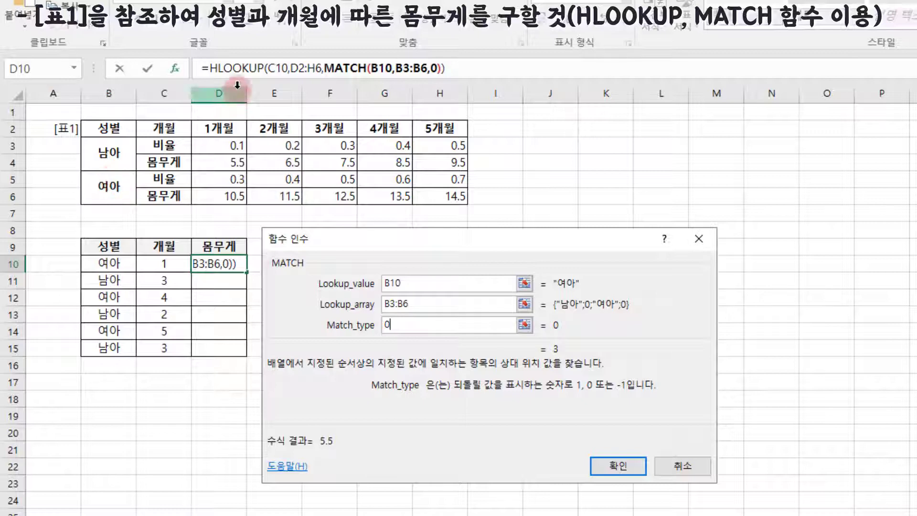
Return to the HLOOKUP arguments, add +2 after the MATCH row index, and set Range_lookup to false.
left_click(236, 69)
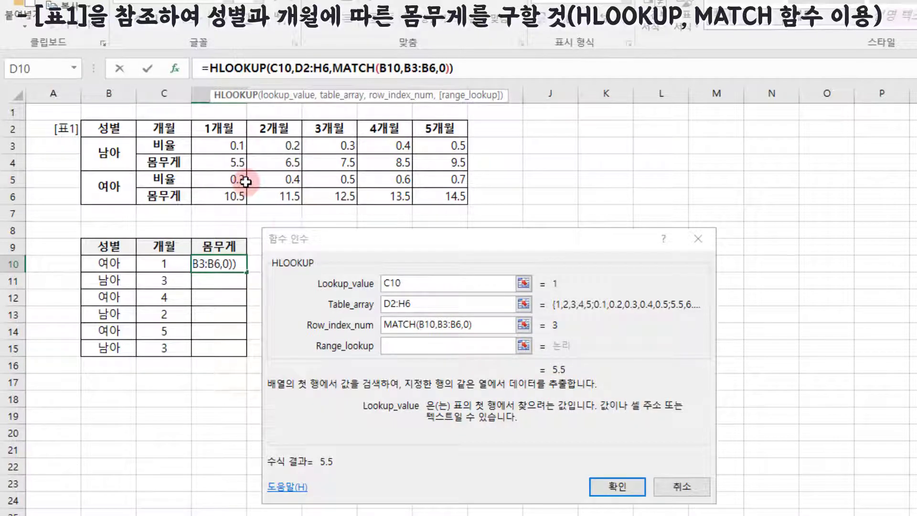
left_click(482, 326)
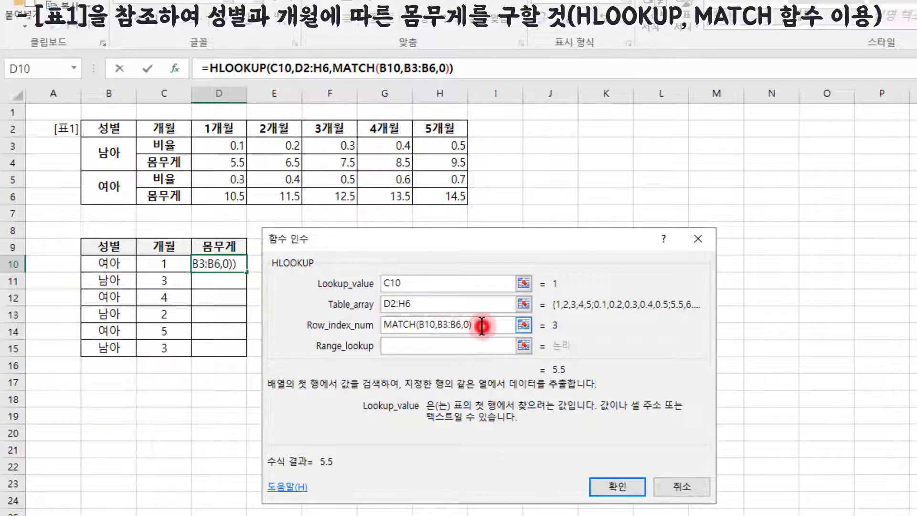
type("+")
type("2")
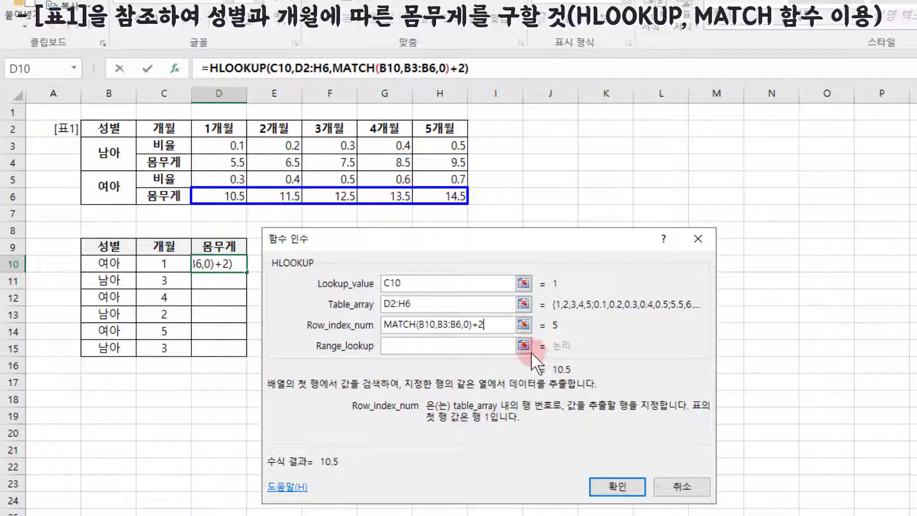
left_click(410, 324)
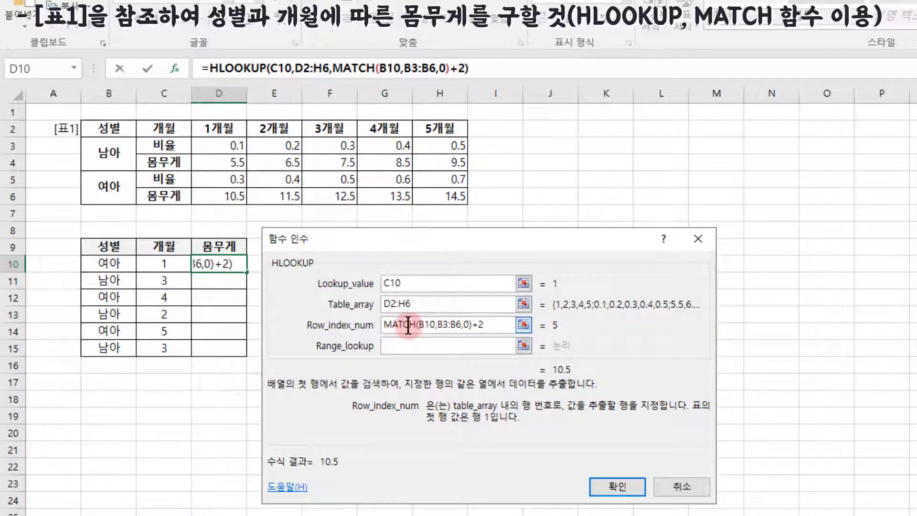
left_click(446, 324)
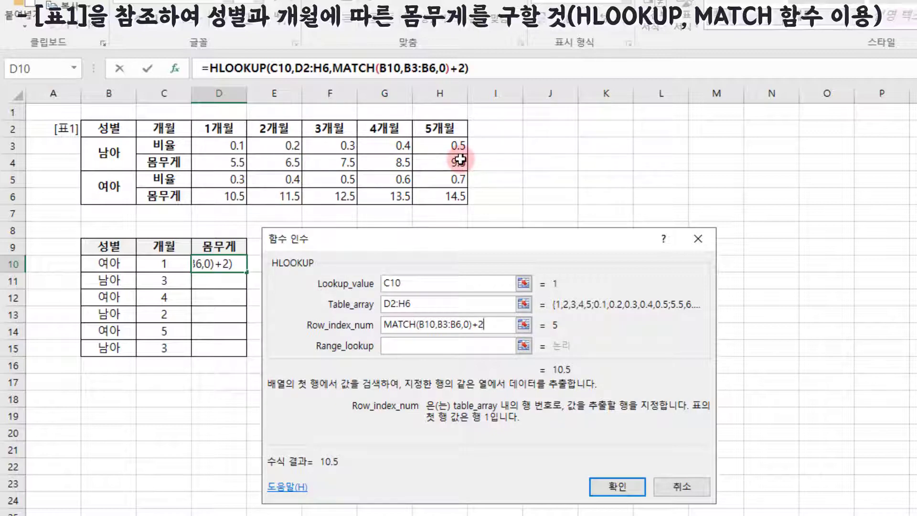
left_click(419, 349)
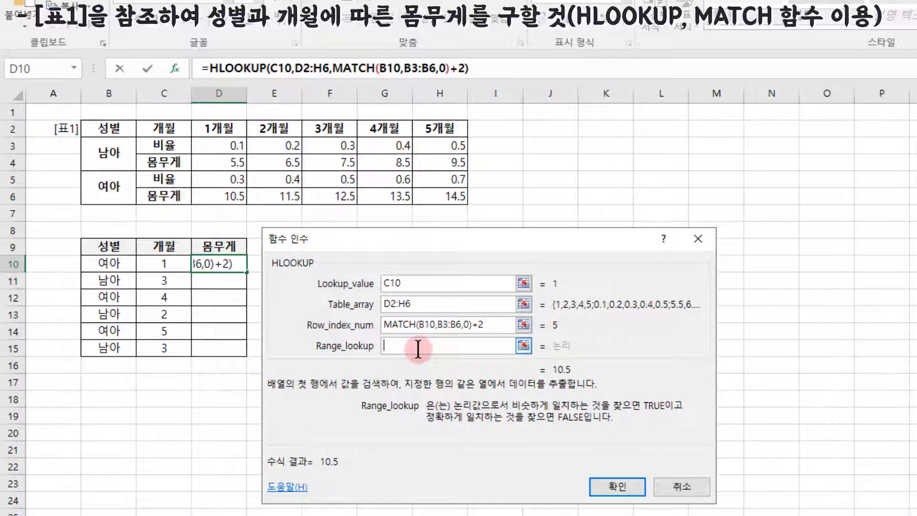
type("false")
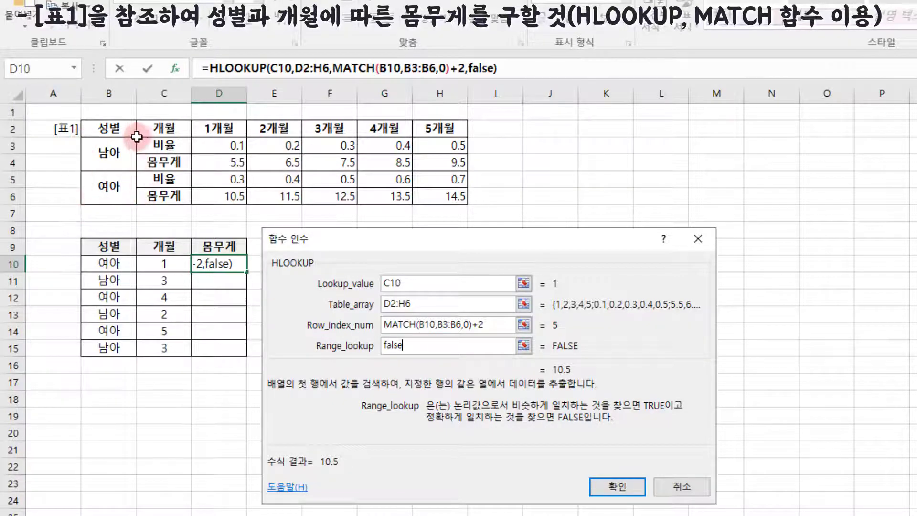
Make the references absolute as $D$2:$H$6 in the table array and $B$3:$B$6 inside MATCH, and apply the formula.
left_click(358, 308)
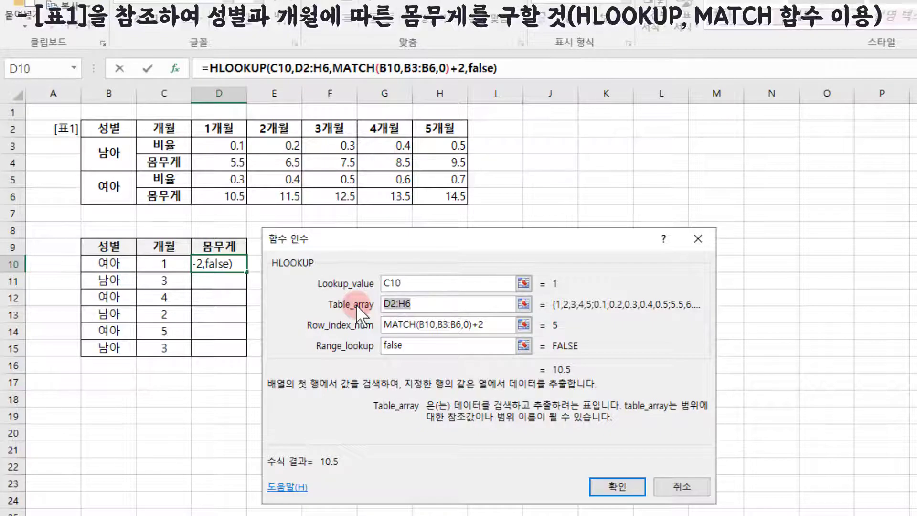
key("F4")
left_click(439, 306)
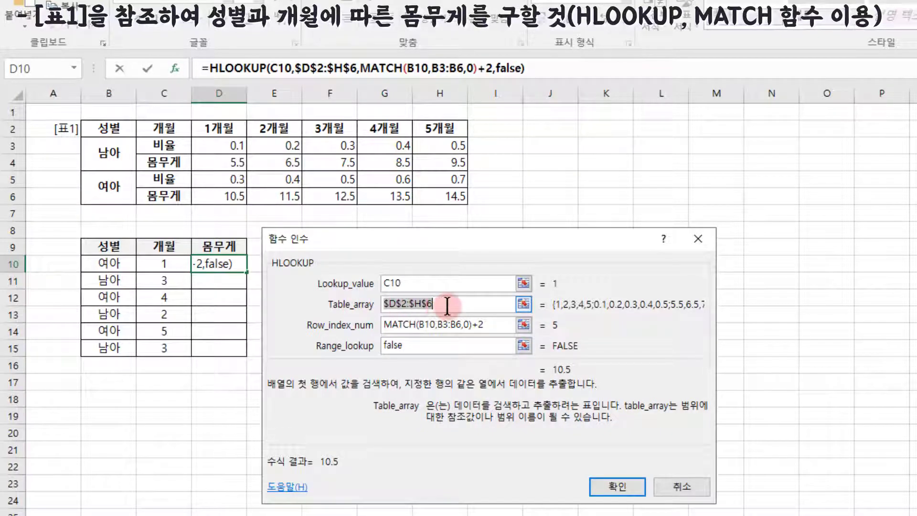
left_click(460, 306)
left_click(446, 324)
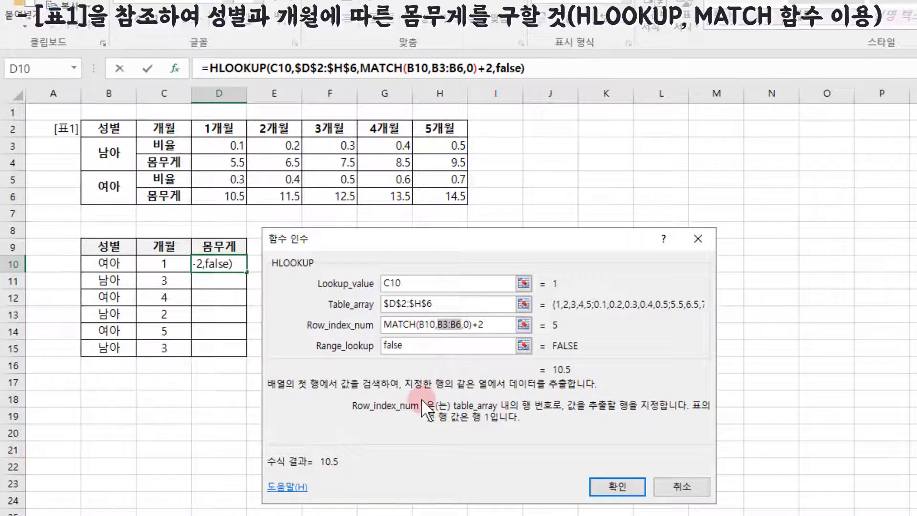
key("F4")
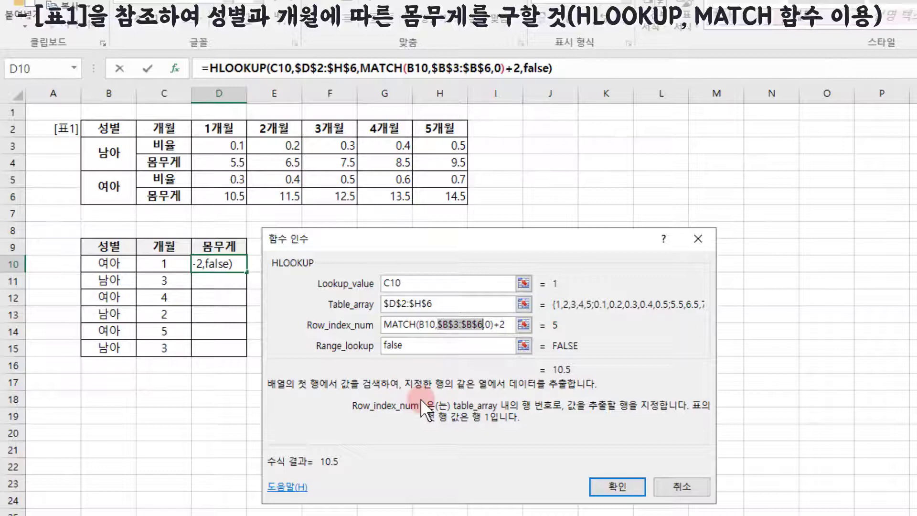
left_click(604, 487)
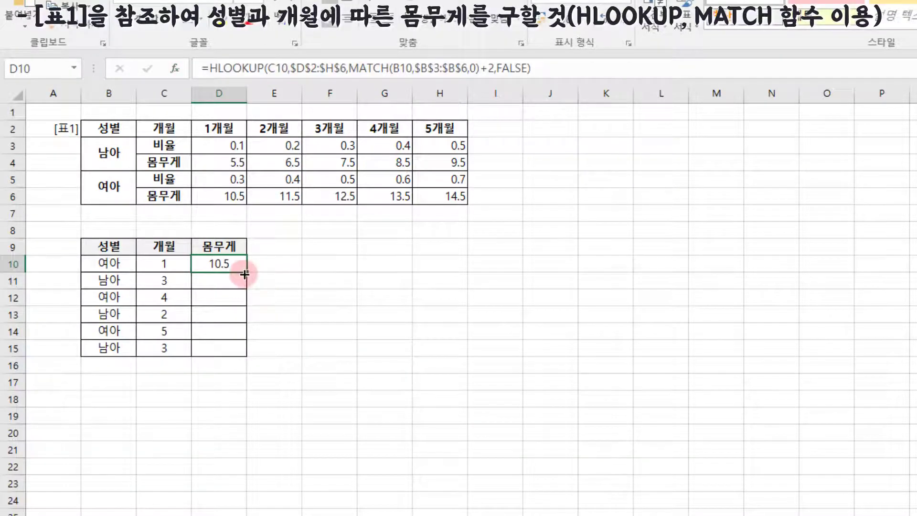
Fill the weight formula from D10 down to D15 and check the formula in the last cell.
left_click_drag(247, 272, 246, 356)
left_click(222, 351)
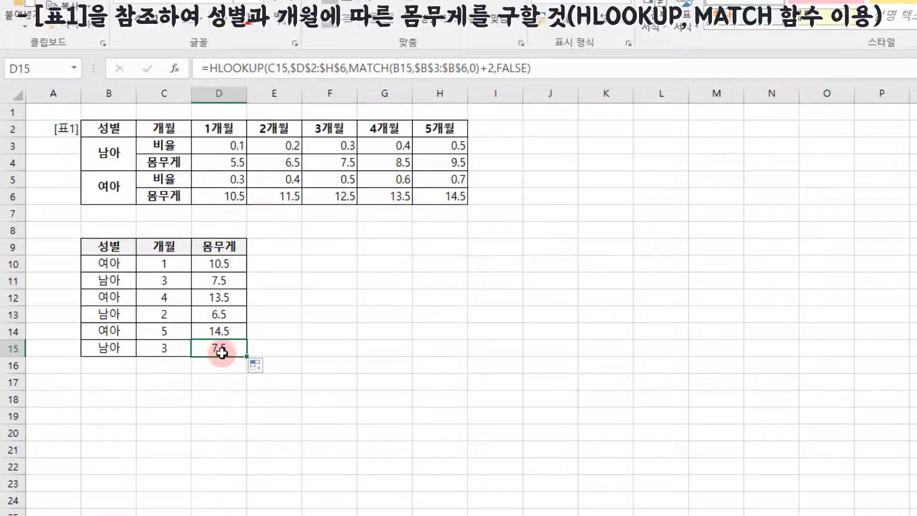